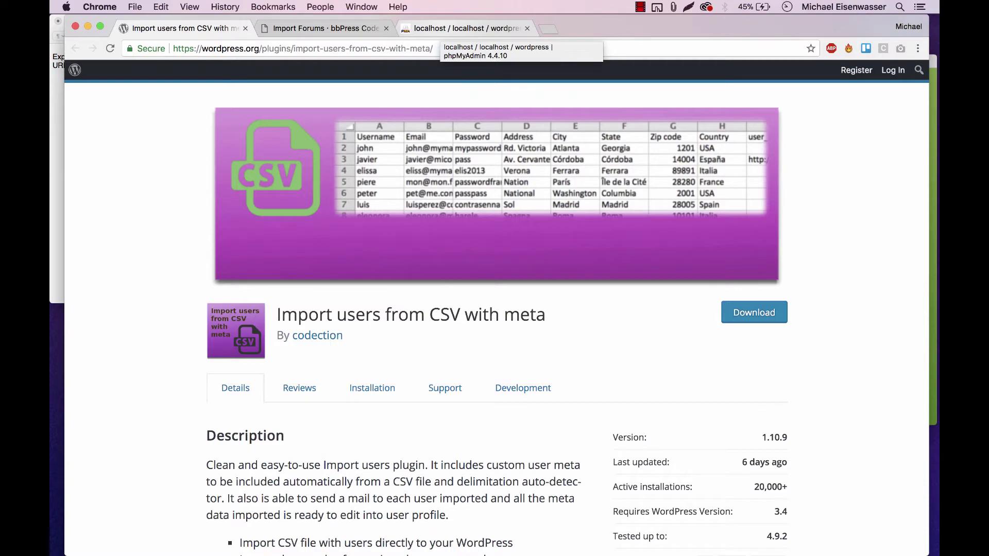
click(463, 28)
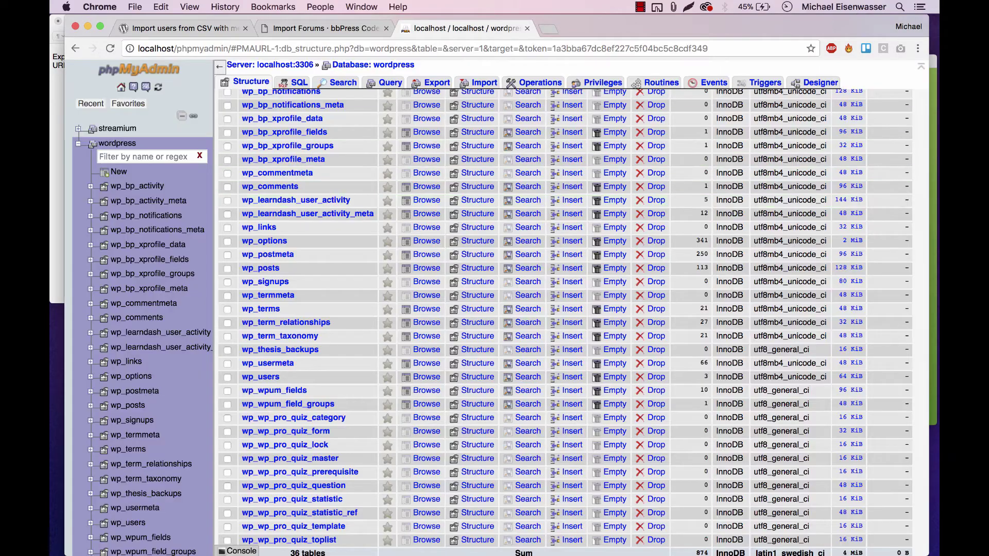
scroll(309, 211, up, 2)
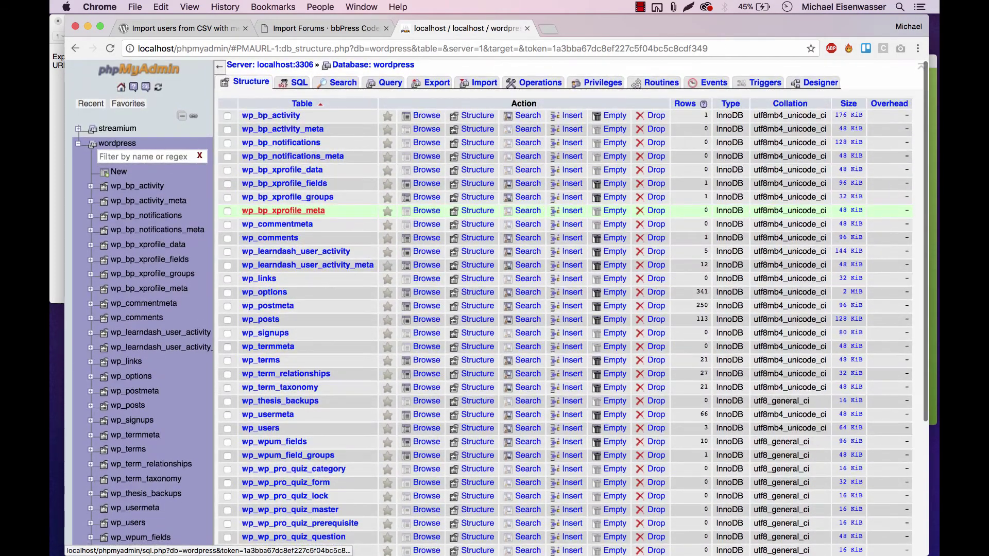
scroll(283, 211, down, 4)
scroll(284, 210, up, 4)
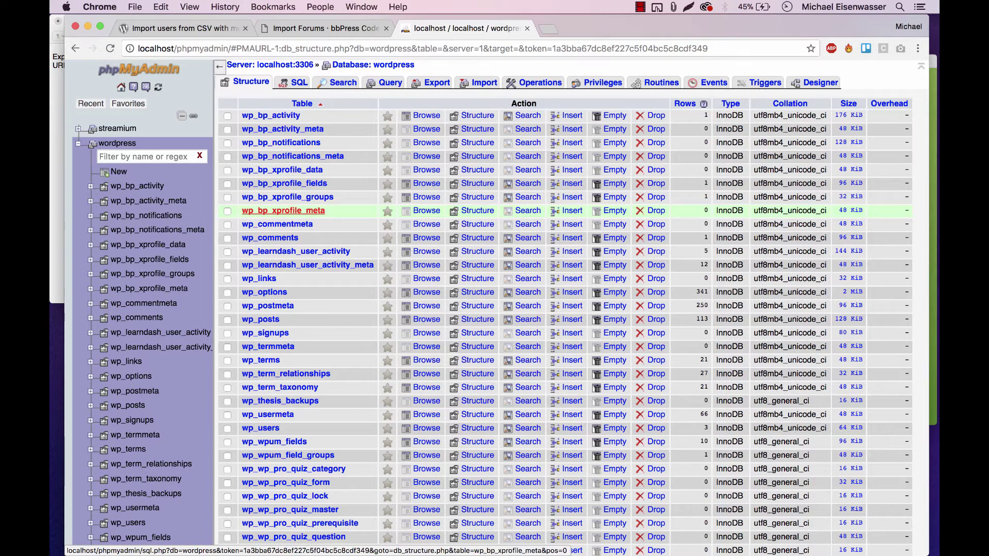
scroll(309, 231, down, 2)
scroll(308, 288, up, 2)
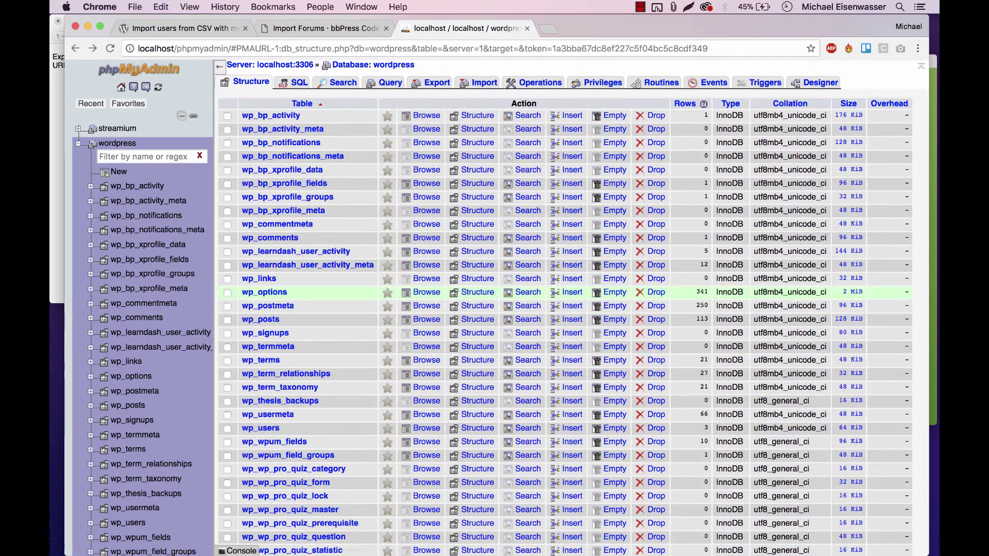
Browse the wp_posts table's 113 rows, scroll across its columns, and refresh the listing
click(260, 320)
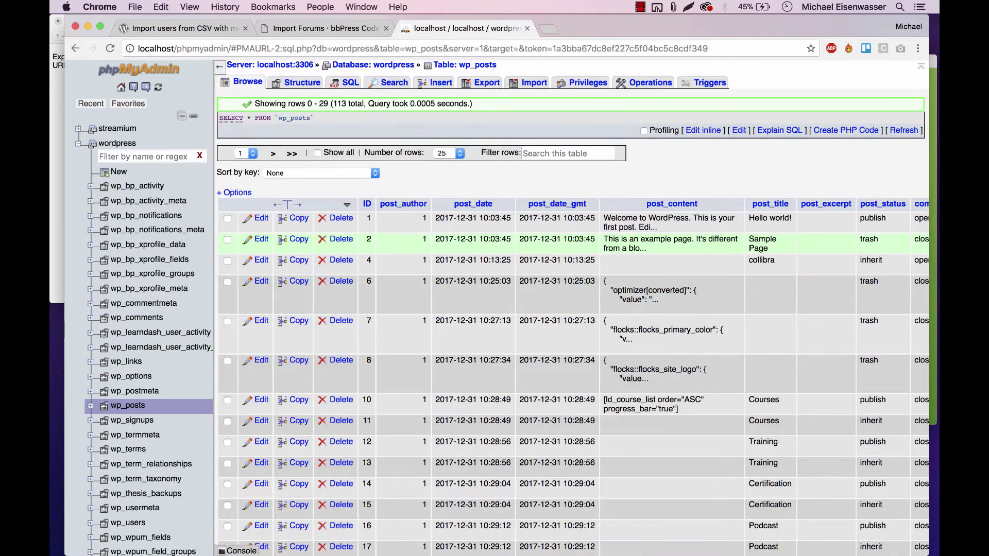
scroll(571, 325, right, 15)
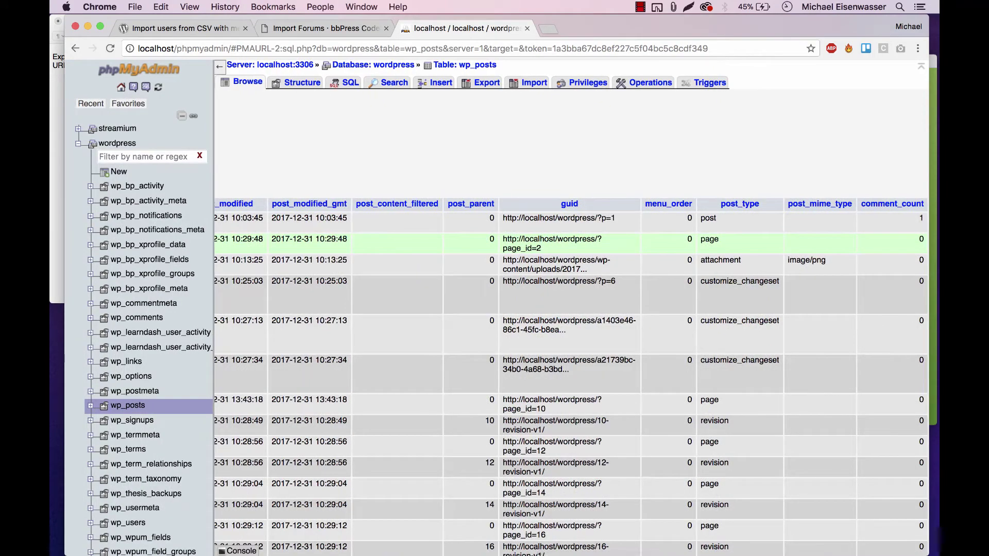
scroll(571, 325, left, 15)
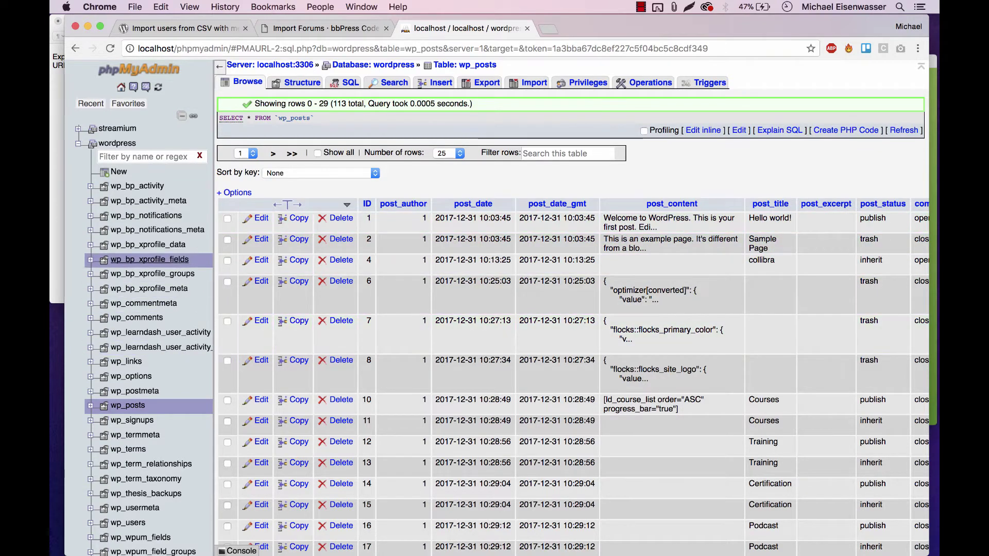
scroll(144, 259, down, 3)
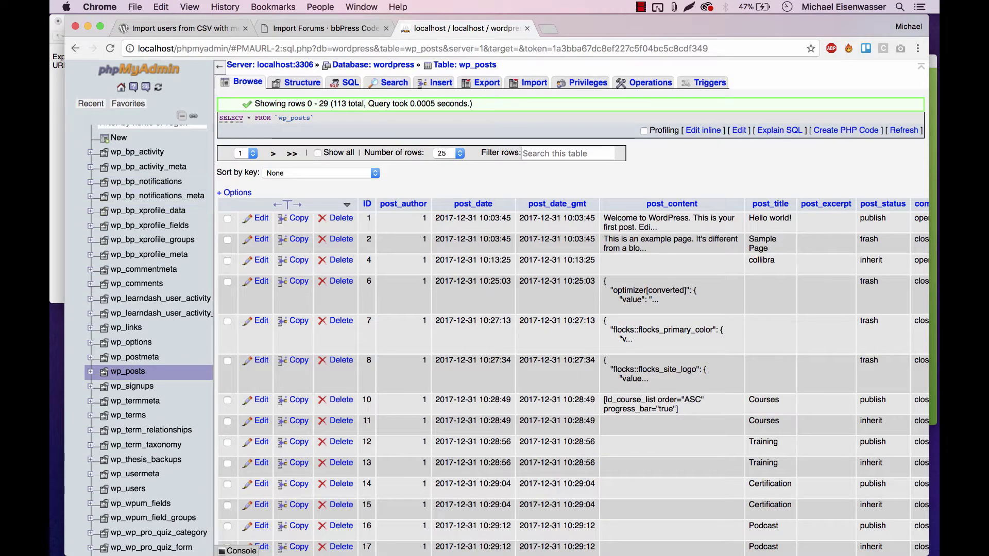
click(246, 82)
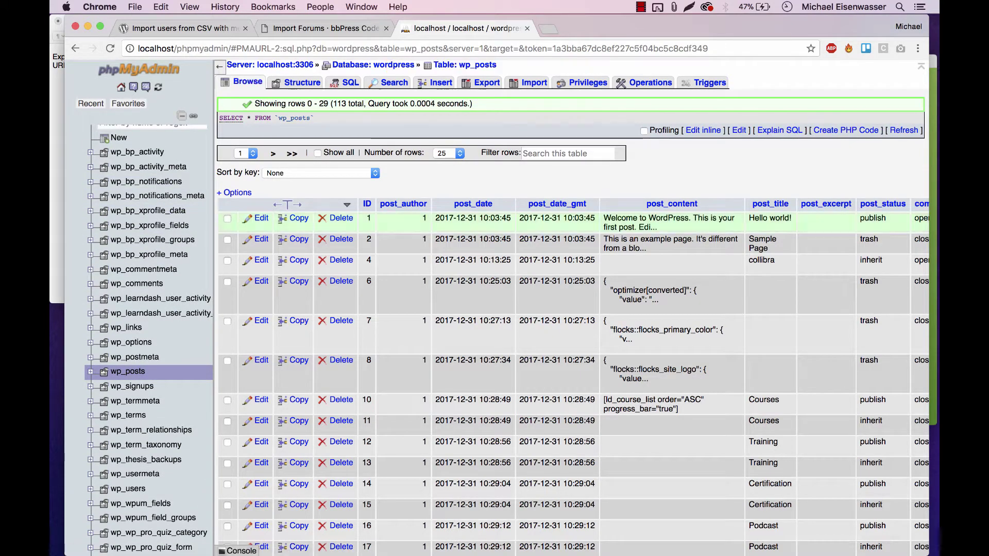
scroll(149, 167, up, 3)
Go back to the wordpress database's table list from the left navigation panel
click(111, 132)
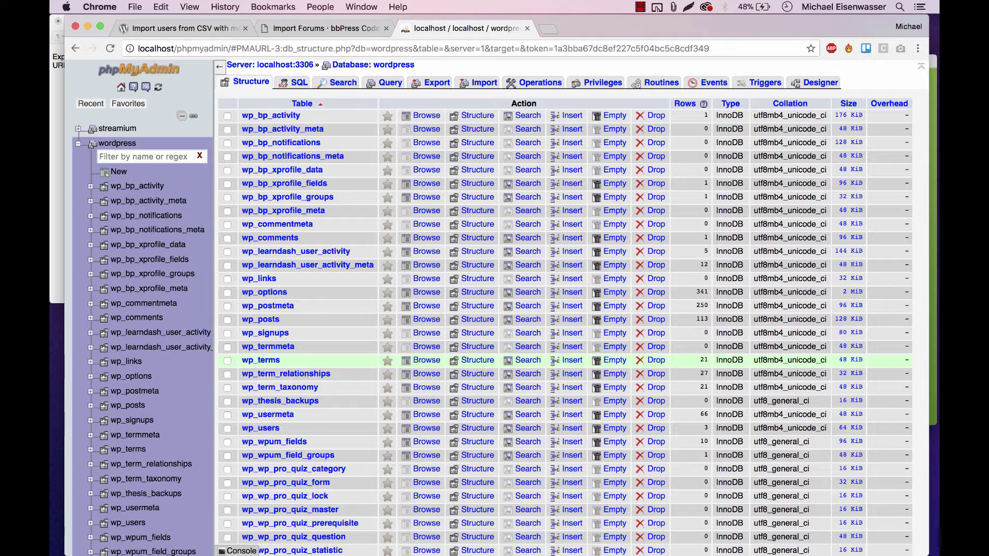
Switch to the Import users from CSV with meta plugin page and scroll through its description
click(180, 28)
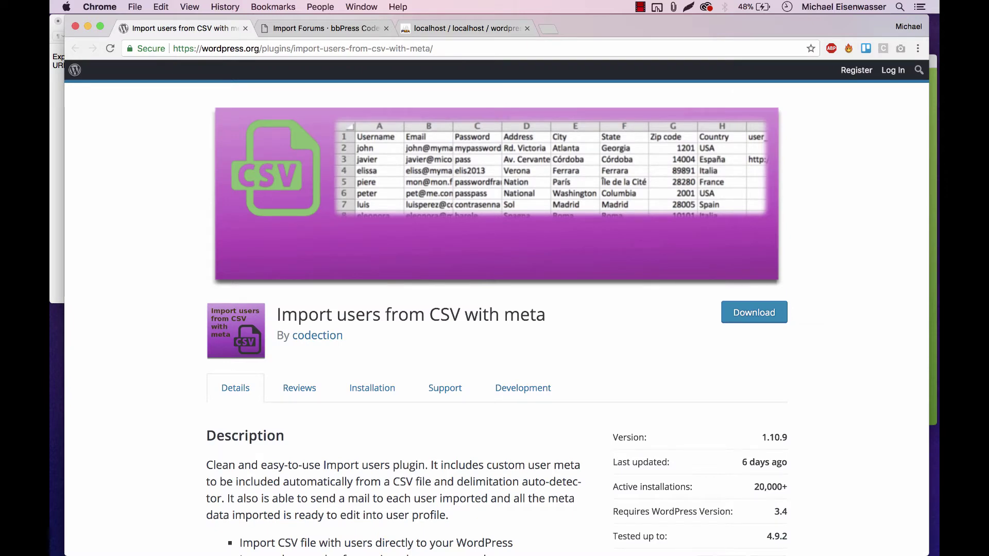
scroll(494, 309, up, 5)
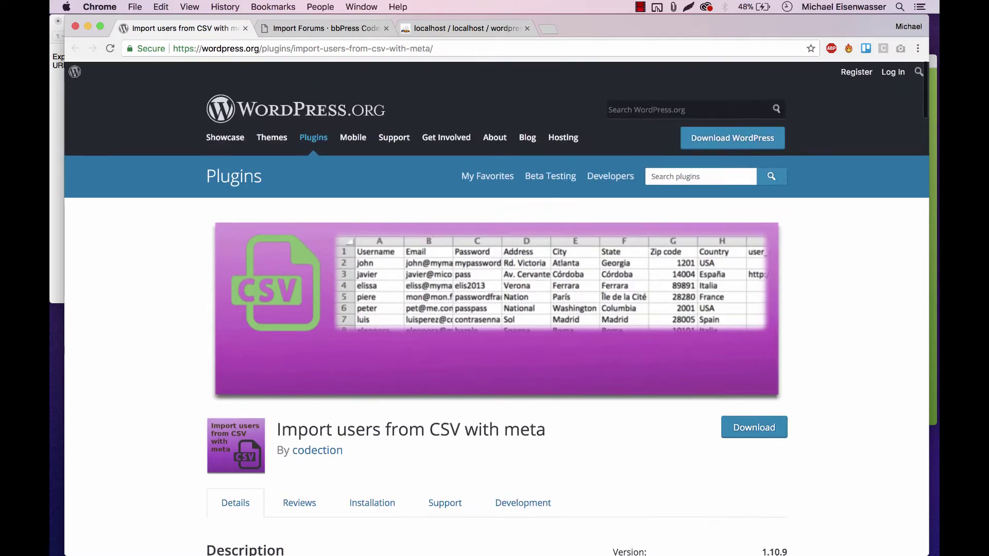
scroll(495, 309, down, 2)
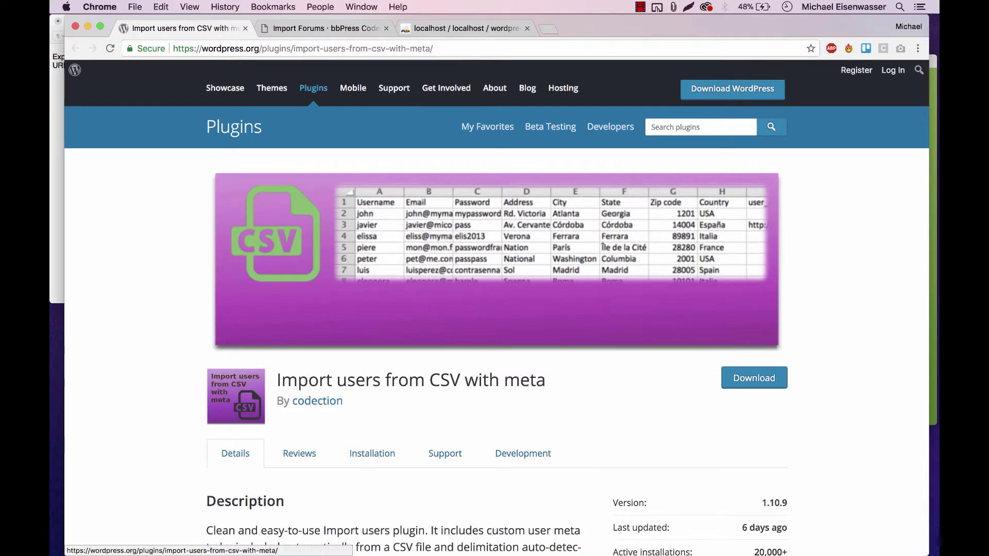
scroll(494, 309, down, 1)
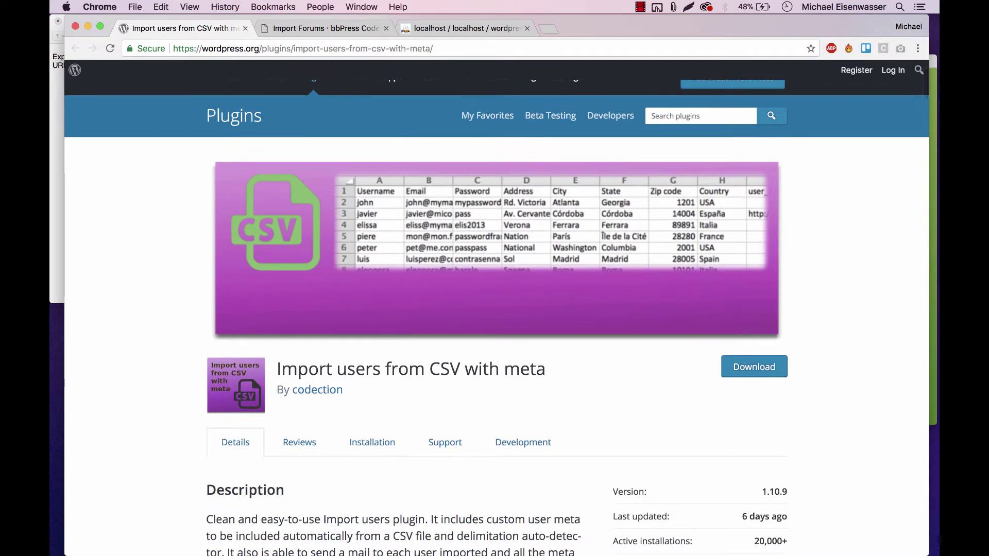
scroll(494, 309, down, 3)
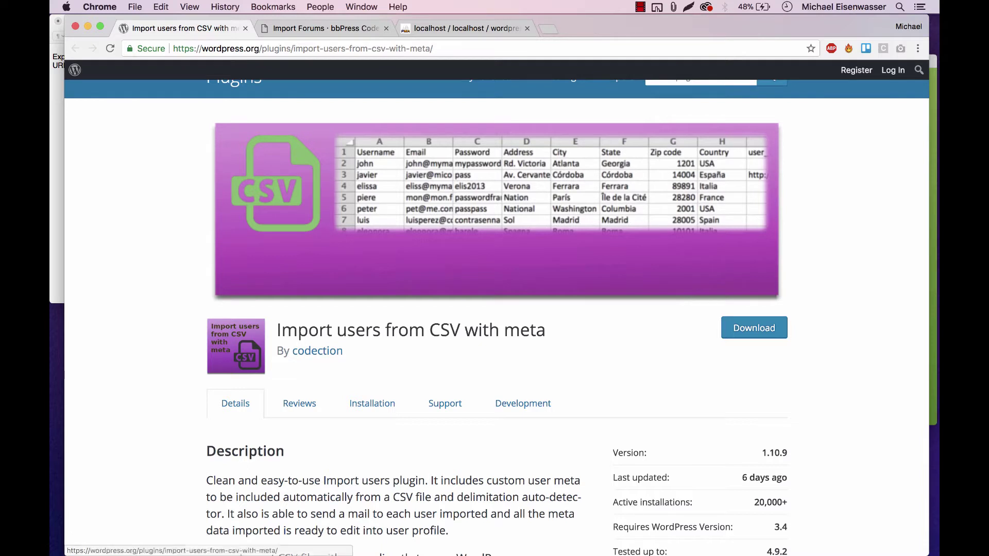
scroll(497, 315, down, 1)
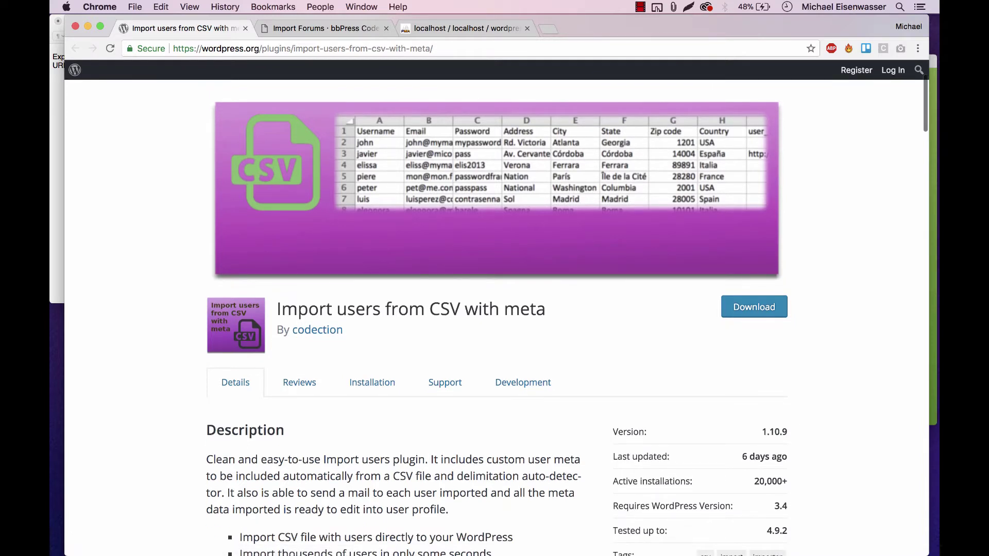
scroll(497, 315, down, 1)
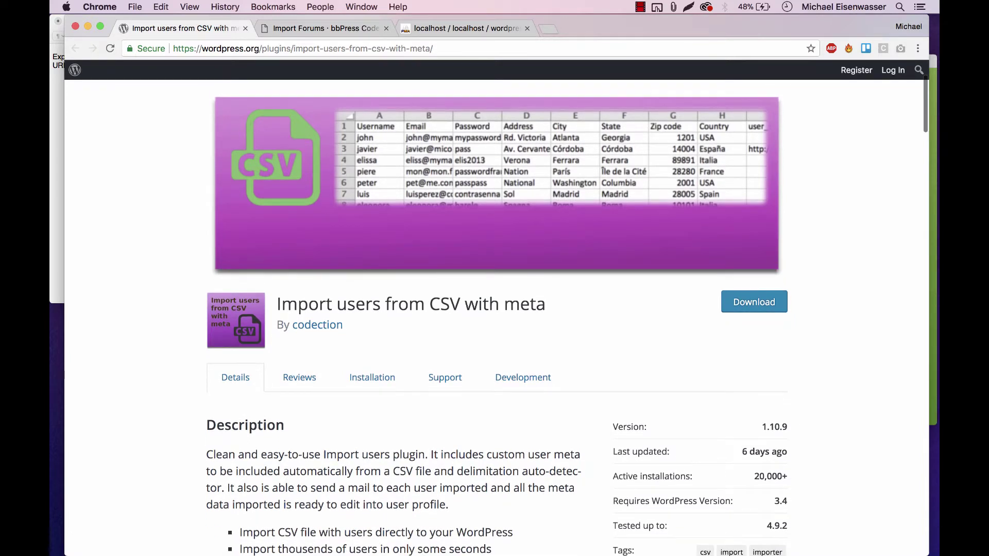
scroll(496, 316, down, 1)
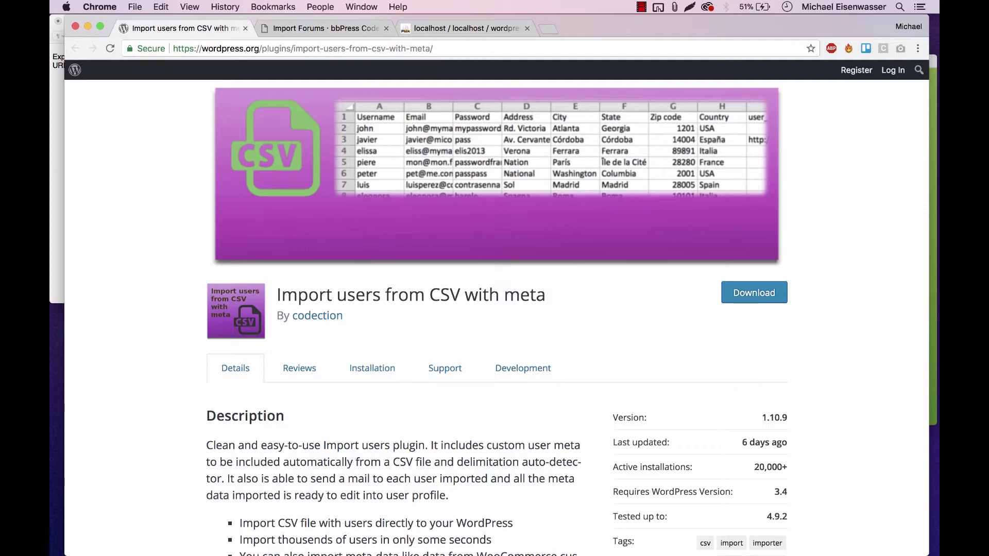
Read down through the CSV importer's features and usage, then scroll back to the top
scroll(494, 317, down, 10)
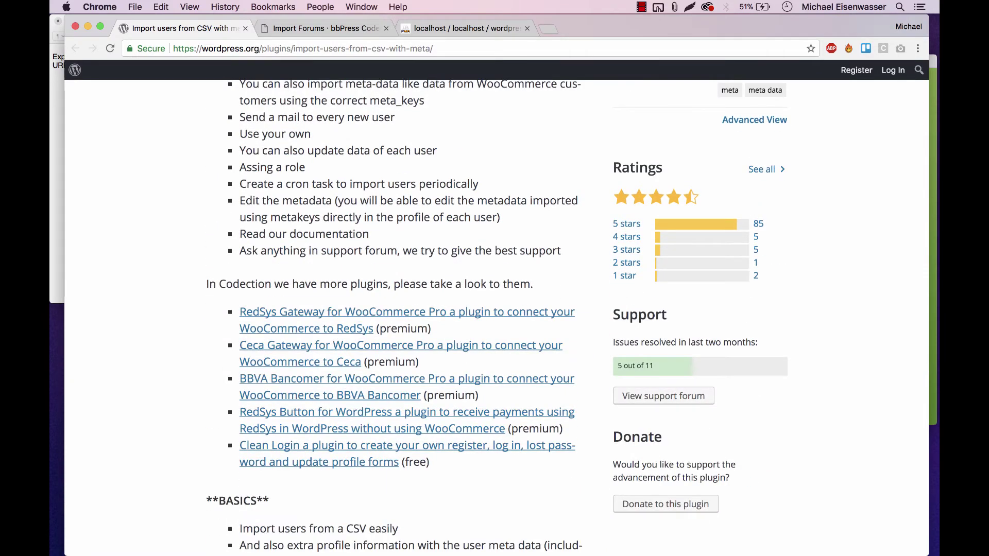
scroll(495, 318, down, 2)
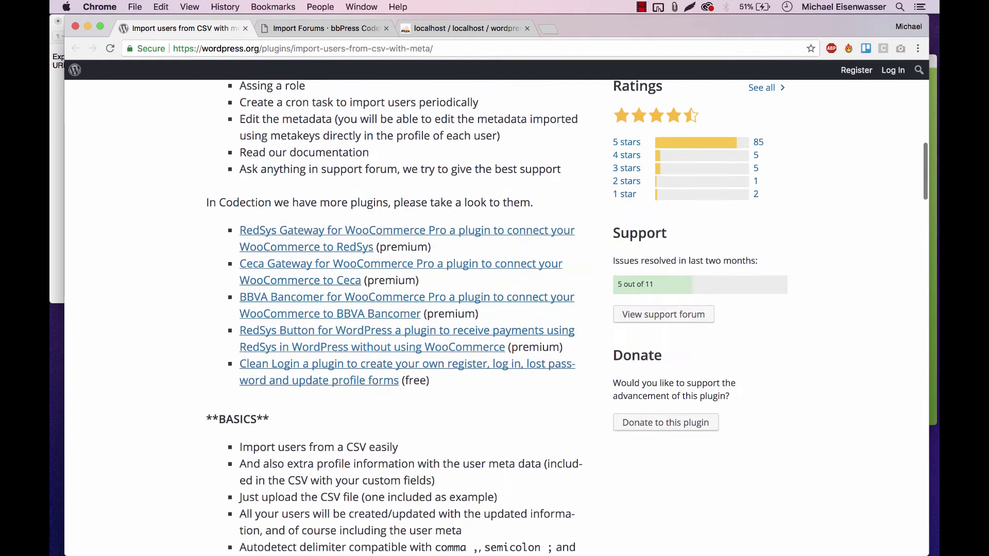
scroll(494, 317, down, 8)
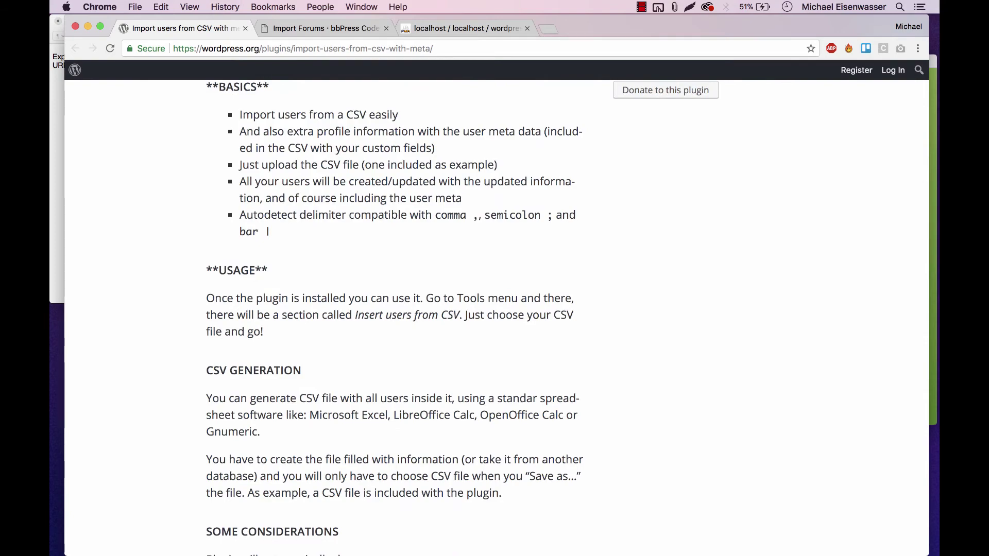
scroll(494, 317, up, 11)
scroll(494, 317, up, 5)
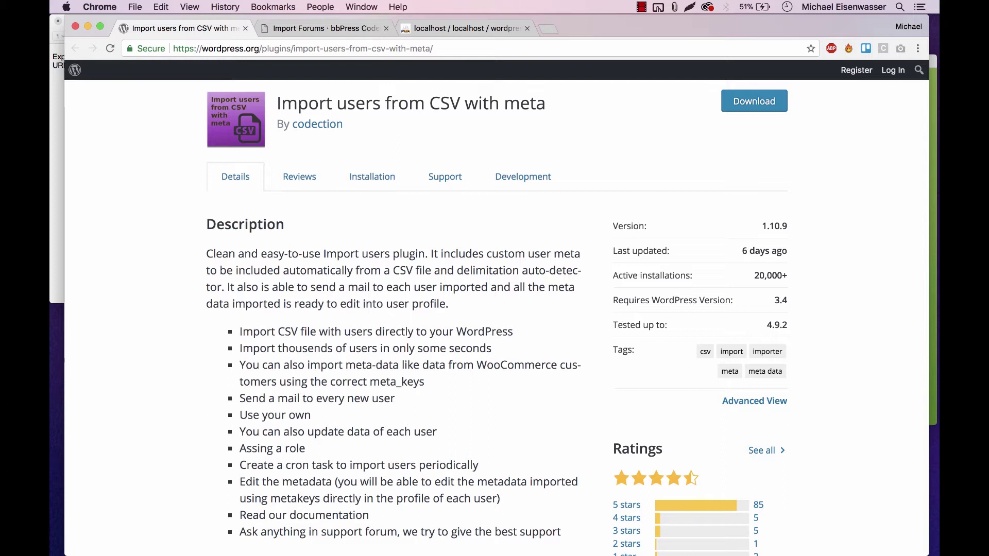
scroll(497, 318, up, 5)
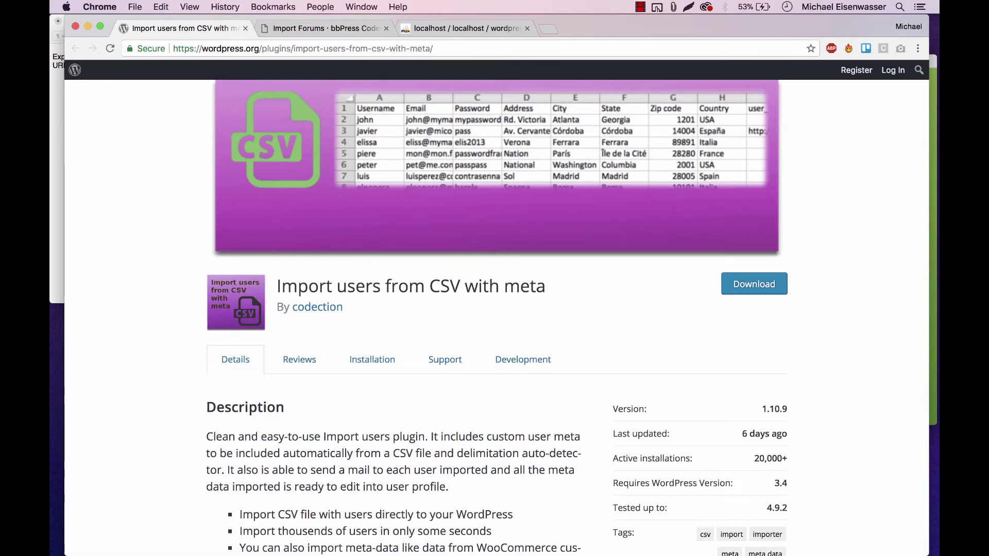
Open the bbPress Import Forums page and scroll to Supported Platforms and Configuring the Importer
click(323, 30)
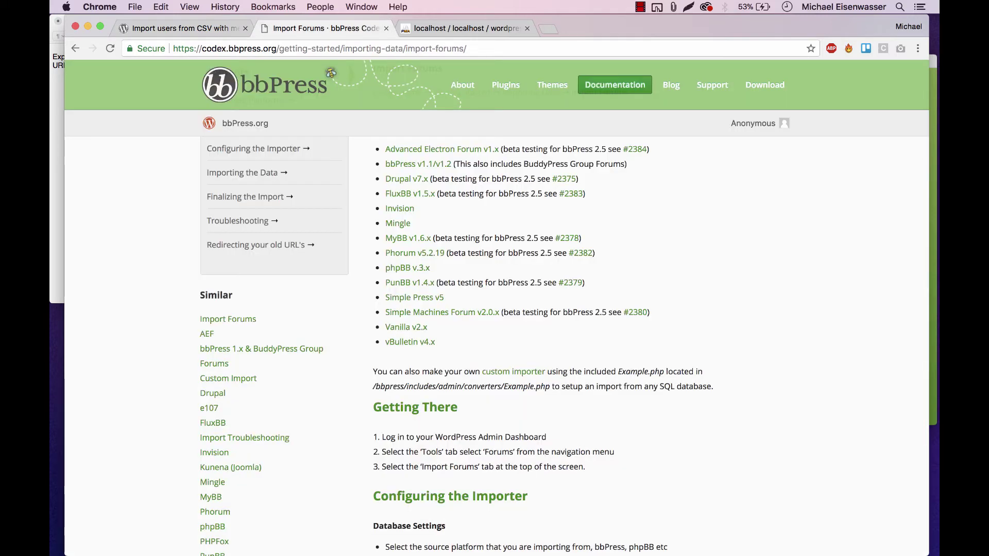
scroll(564, 318, up, 3)
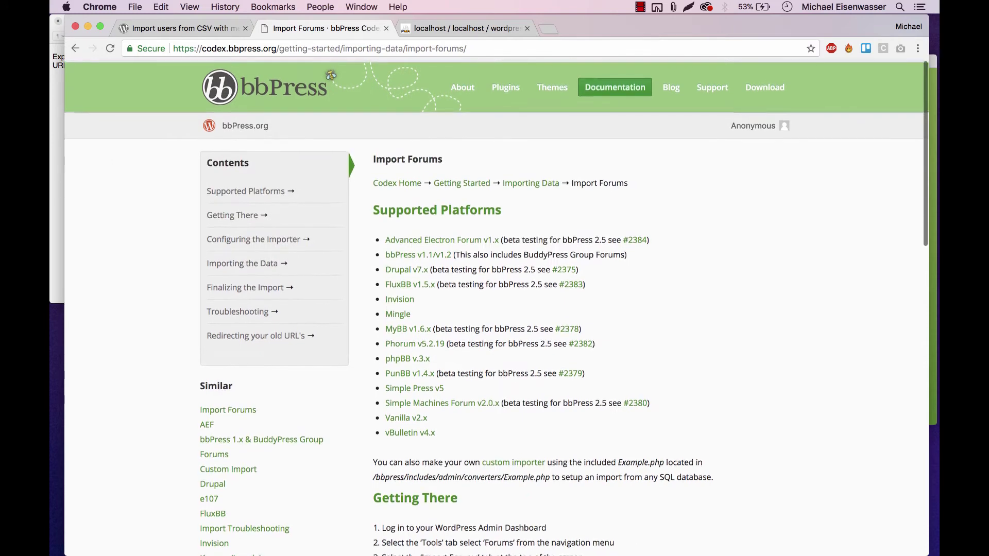
scroll(563, 309, down, 2)
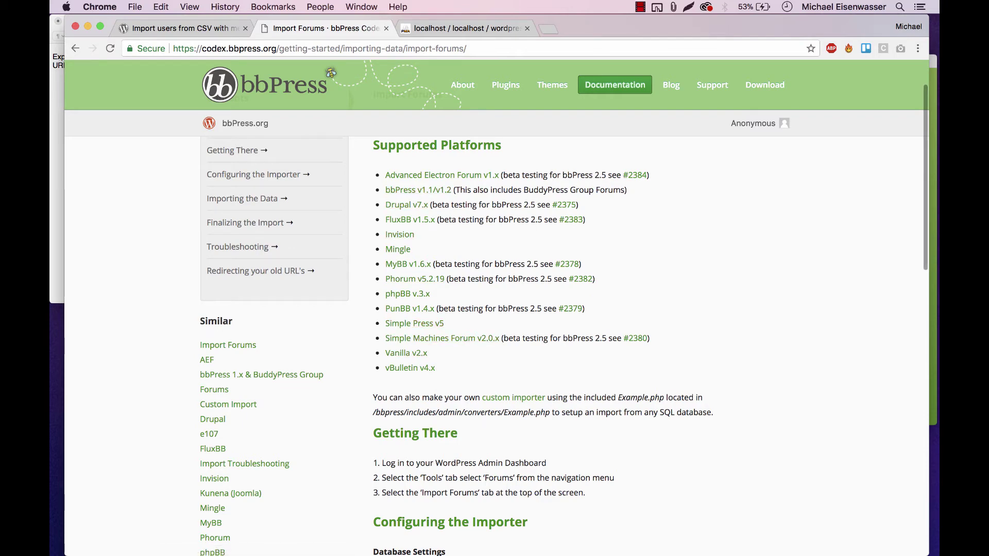
scroll(494, 335, down, 2)
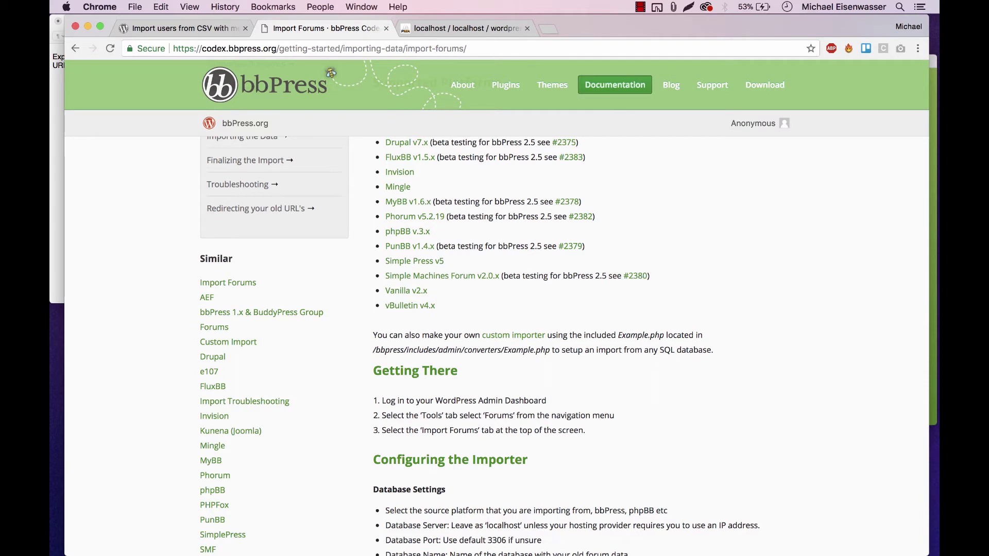
scroll(563, 334, down, 1)
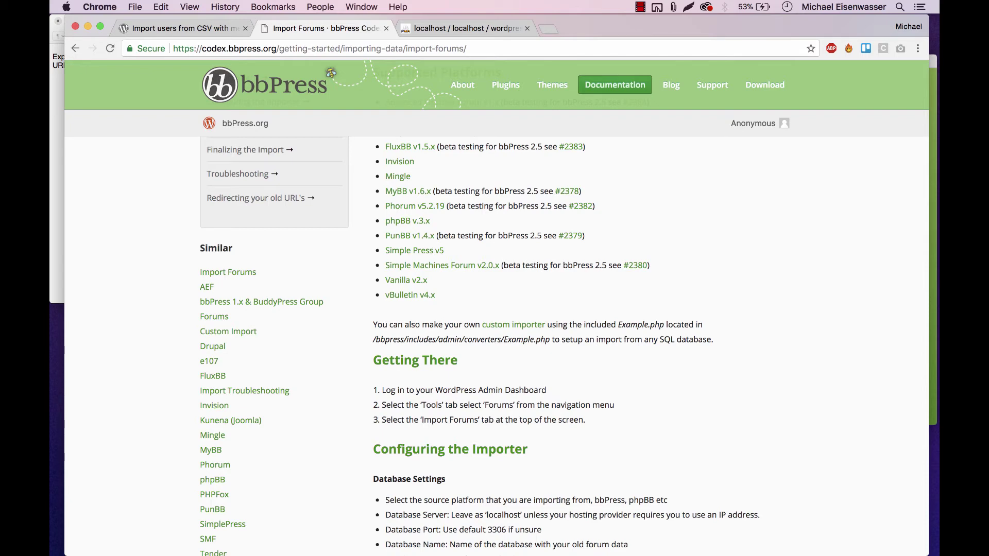
scroll(564, 337, down, 2)
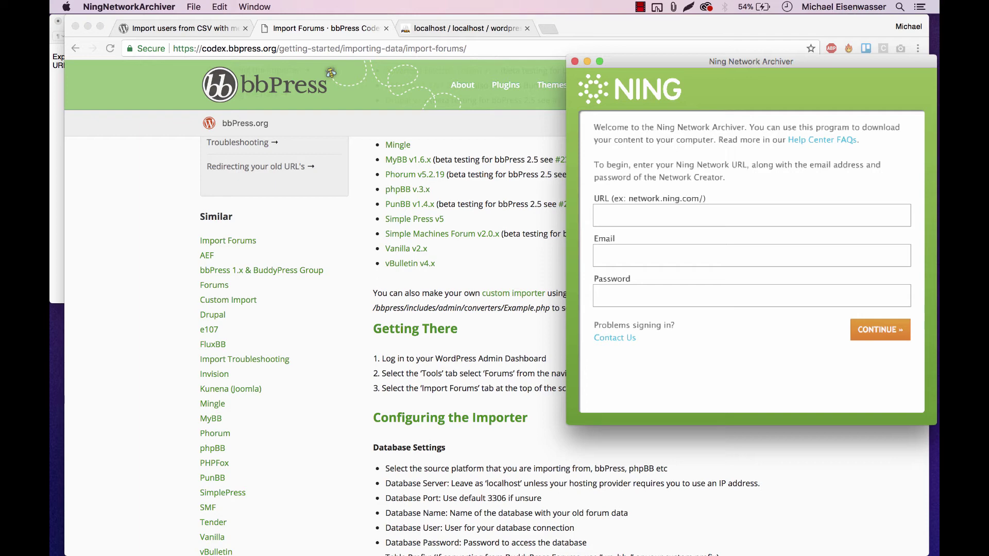
Focus the Ning Network Archiver's Email field, then leave the archiver for the bbPress page
click(597, 256)
key(super+Tab)
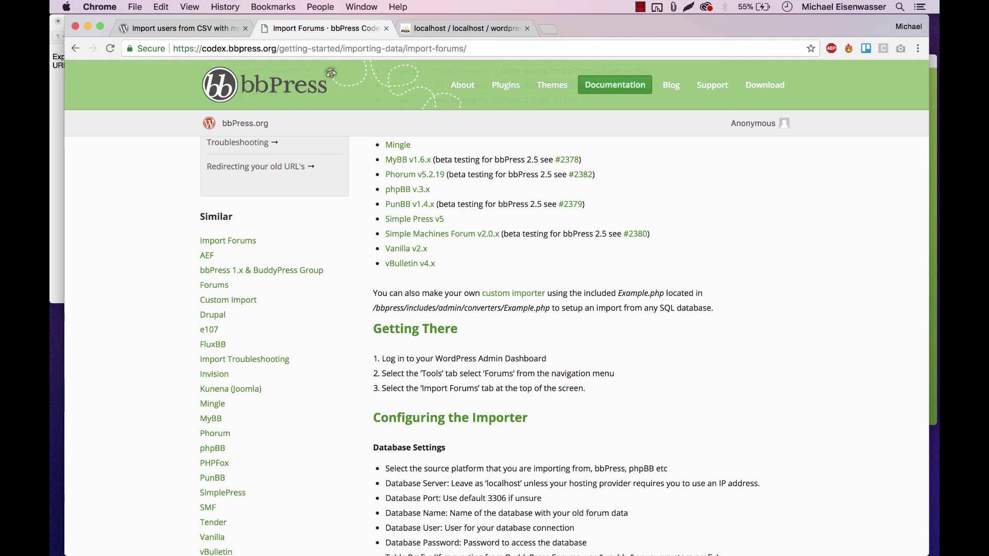
Switch back to the CSV user-import plugin tab and scroll down the page
key(ctrl+shift+Tab)
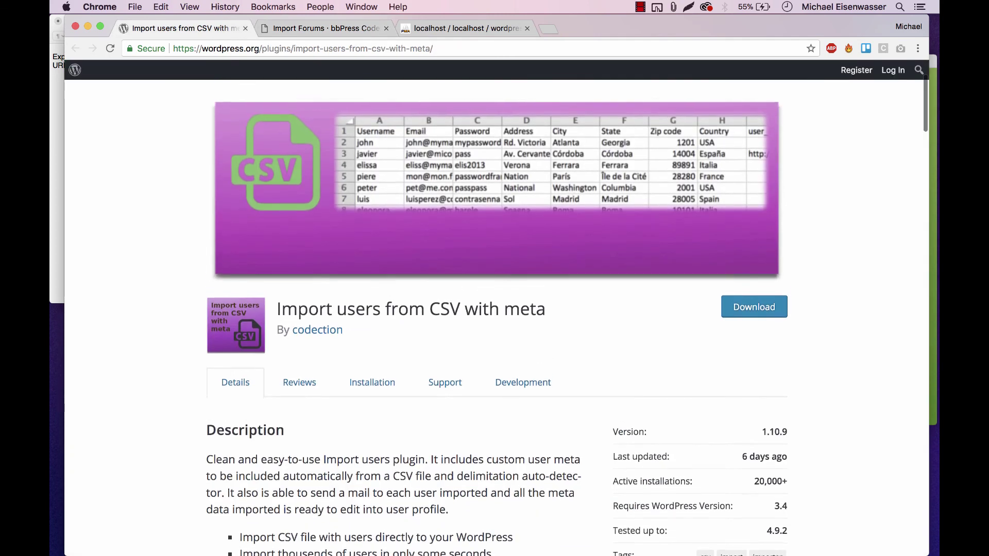
scroll(425, 324, down, 1)
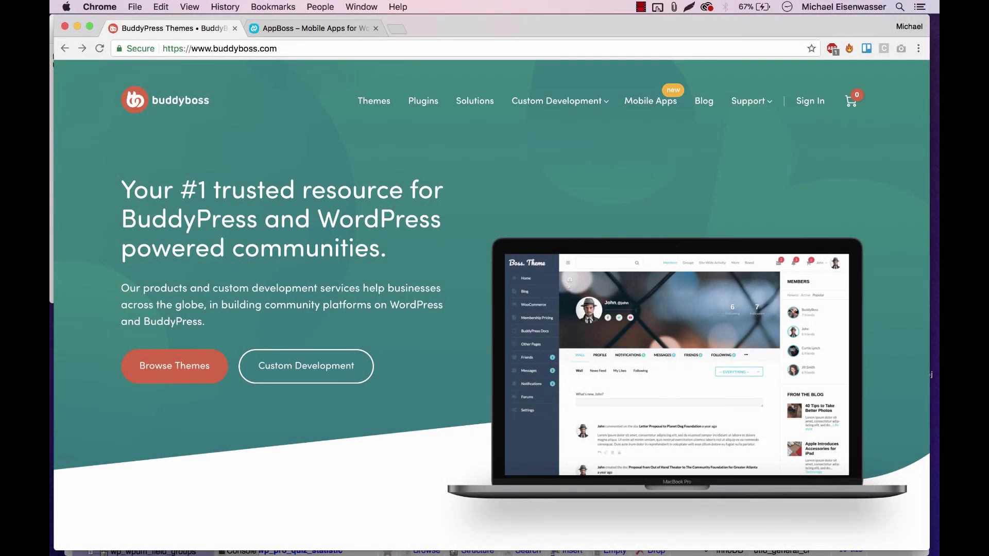
Switch to the AppBoss tab offering mobile apps for WordPress-powered sites
key(ctrl+Tab)
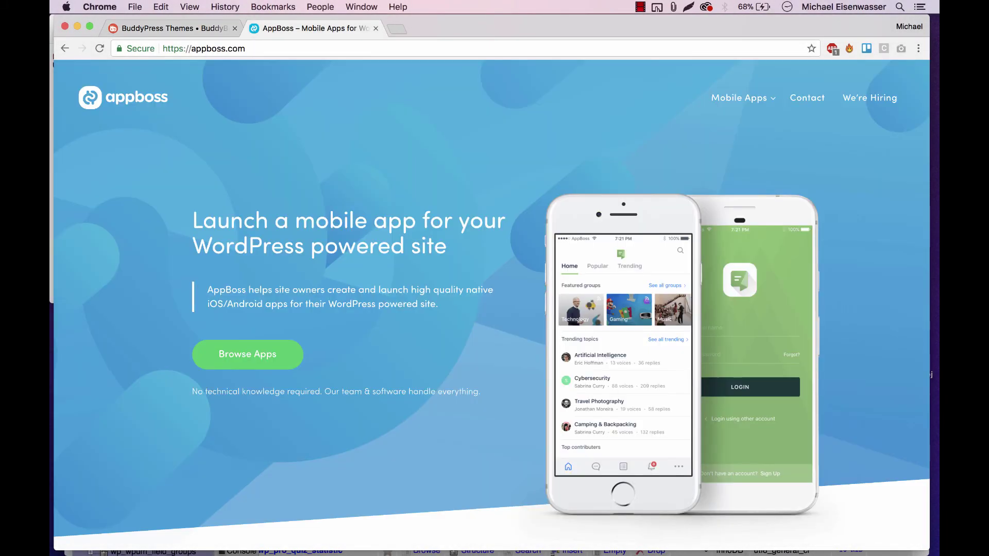